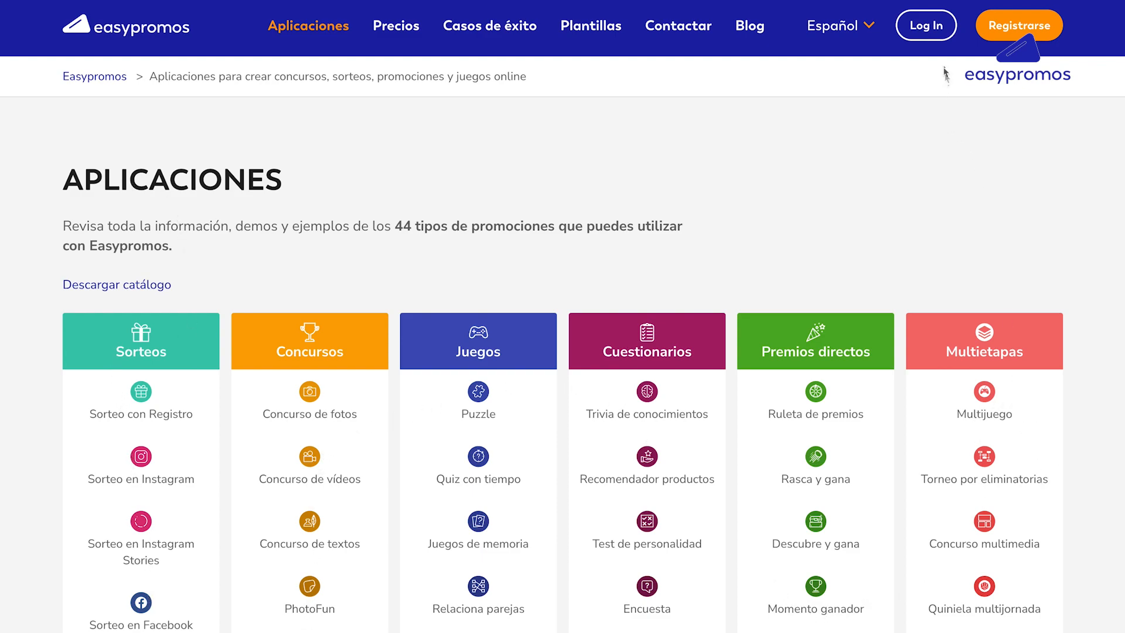
Log in to the control panel and create a new promotion with the Sorteo IG Stories application.
left_click(932, 27)
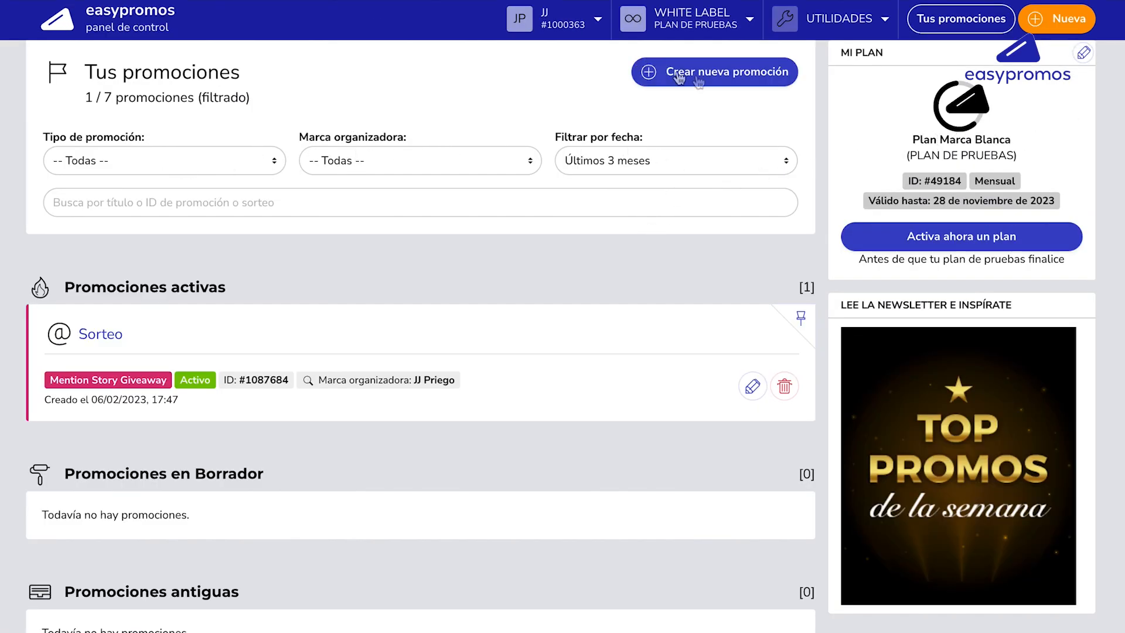
left_click(763, 78)
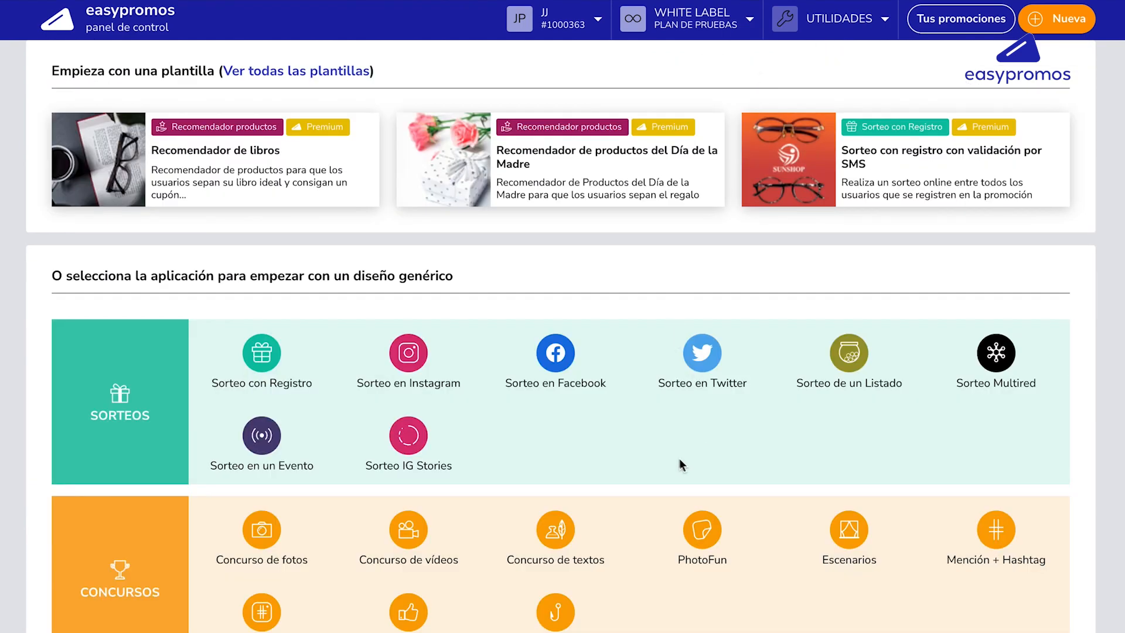
left_click(426, 452)
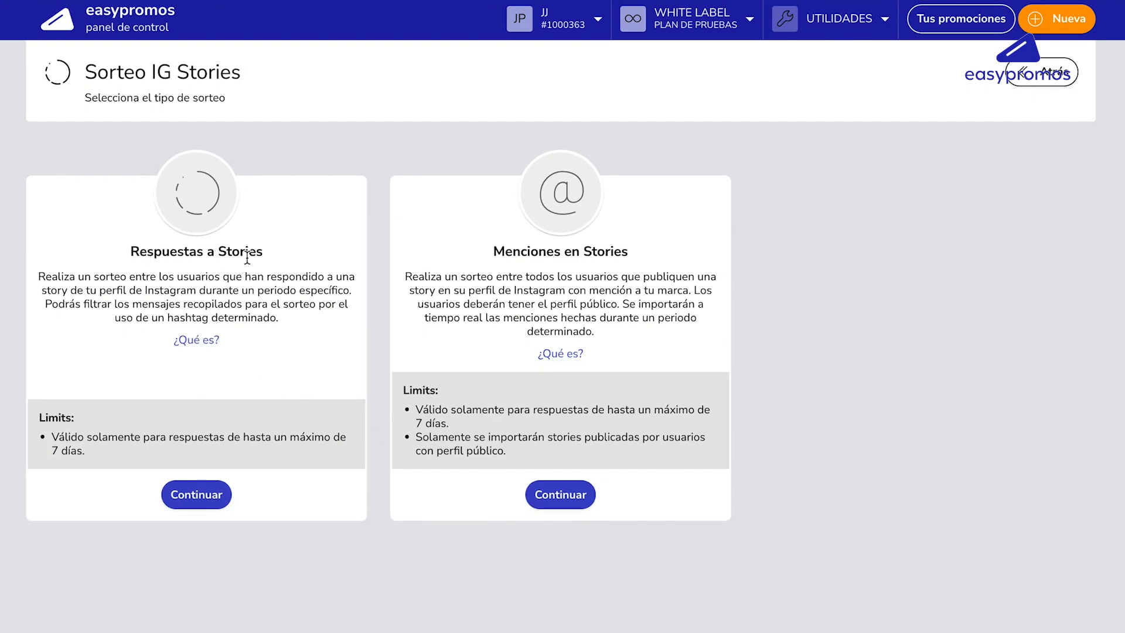
Review the "Respuestas a Stories" description and continue with that giveaway type.
left_click_drag(127, 254, 287, 314)
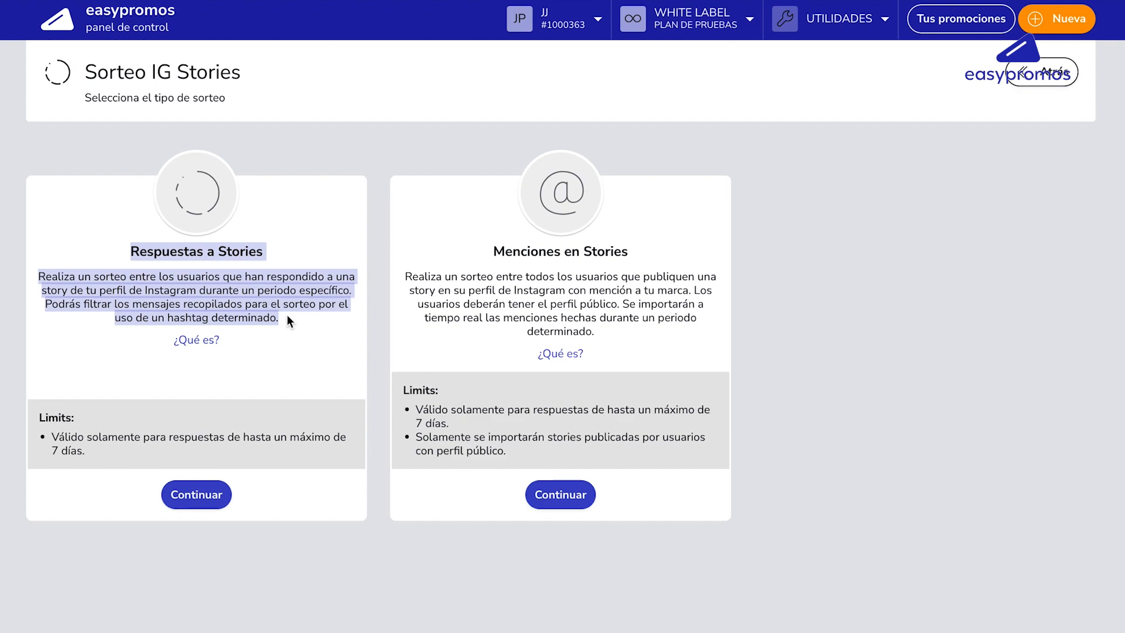
left_click(286, 314)
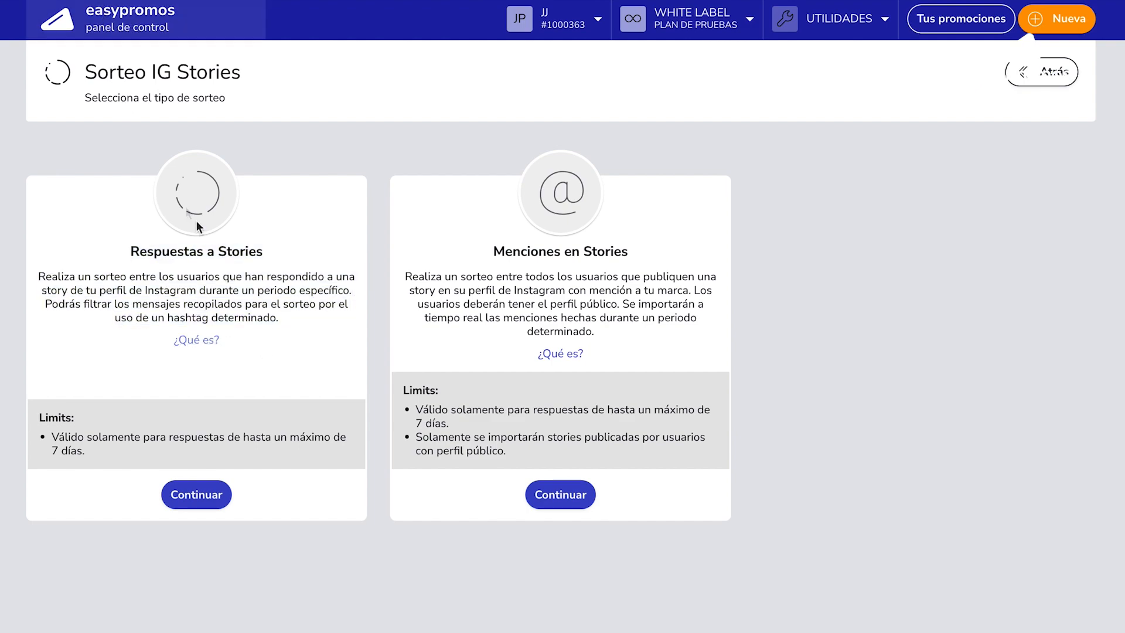
left_click(197, 495)
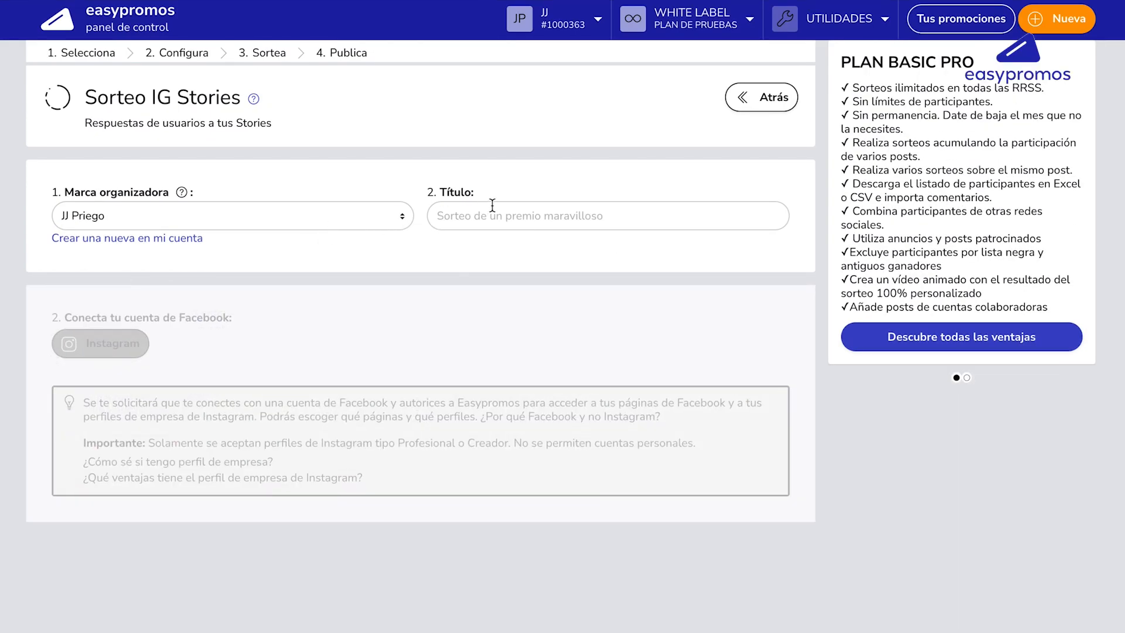
Title the giveaway "Sorteo Insta".
left_click(492, 204)
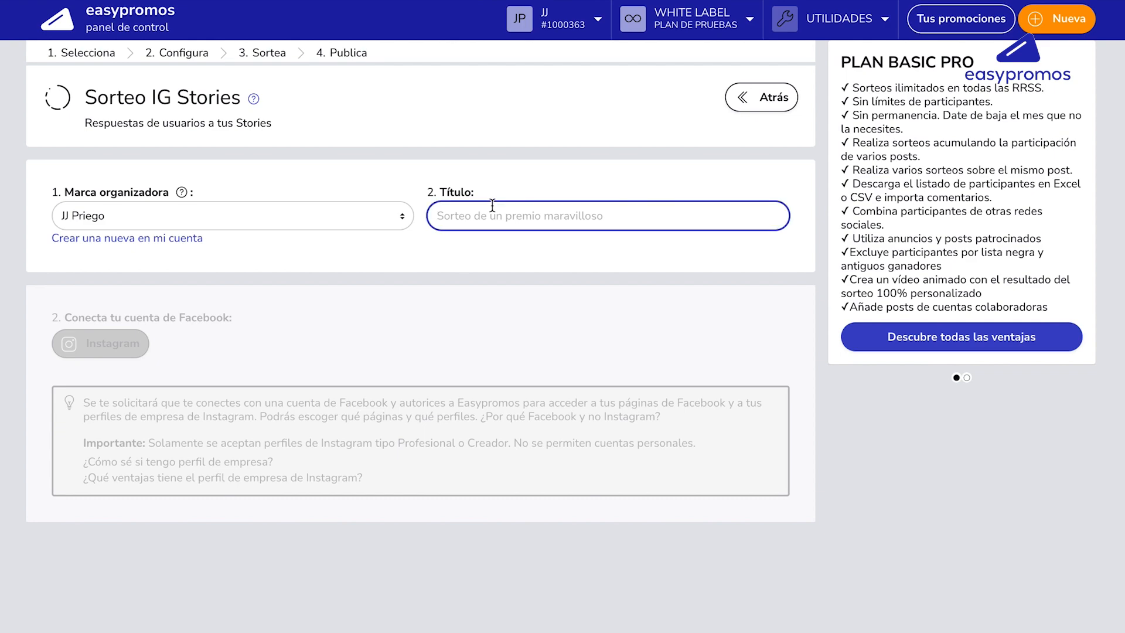
type("Sorte")
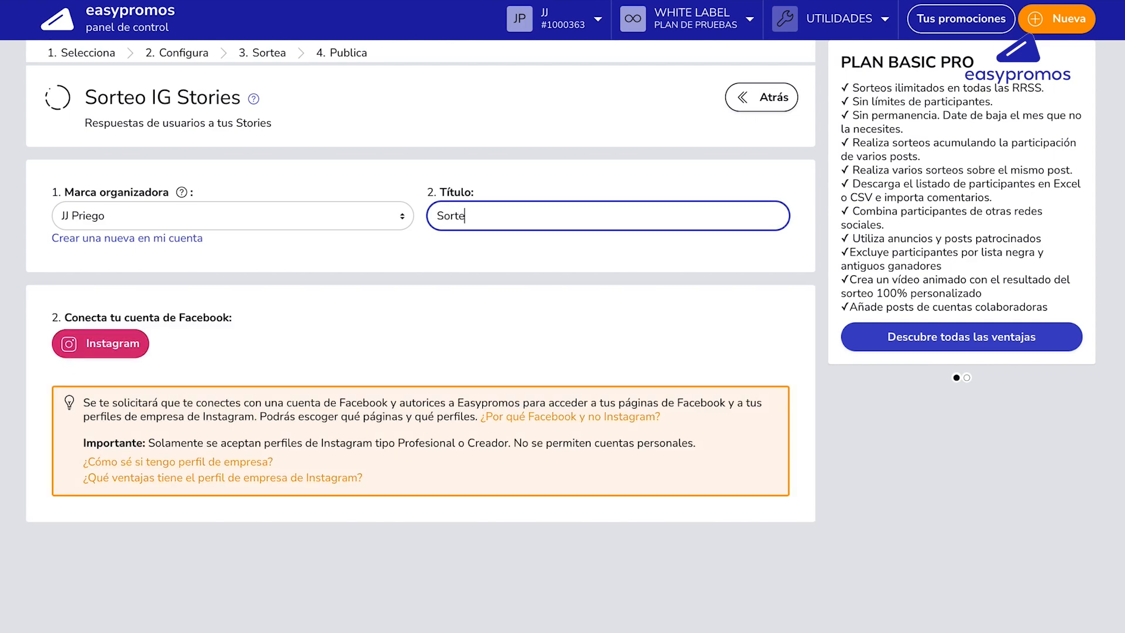
type("o You")
key("BackSpace")
type("Insta")
Connect the giveaway to Instagram and choose the "Ciencias de la Ciencia" business account.
left_click(140, 349)
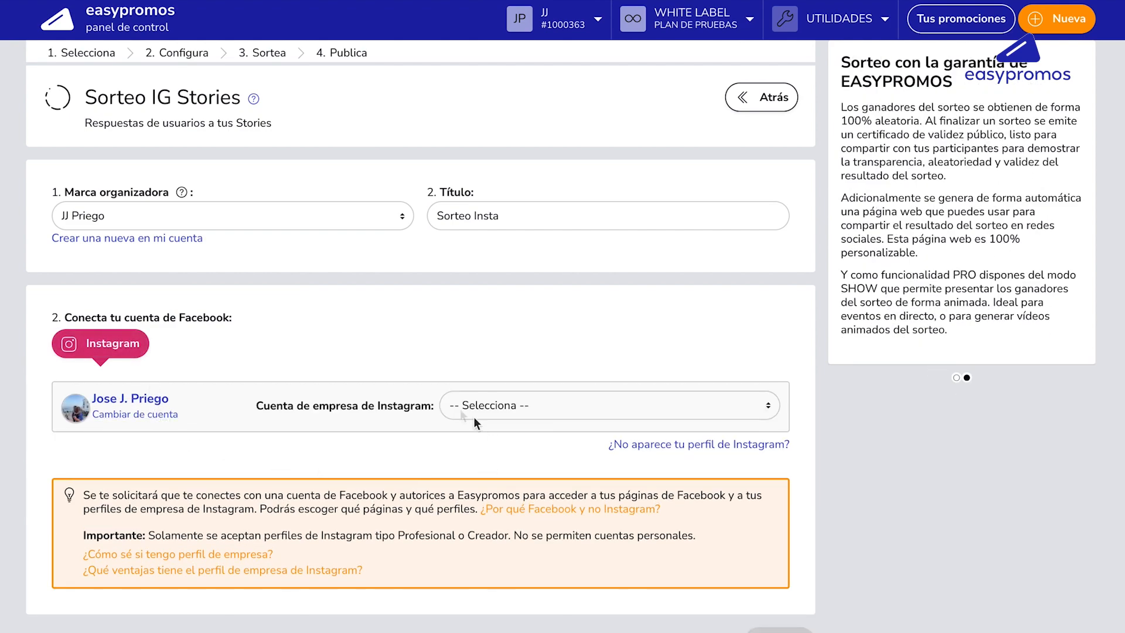
left_click(529, 403)
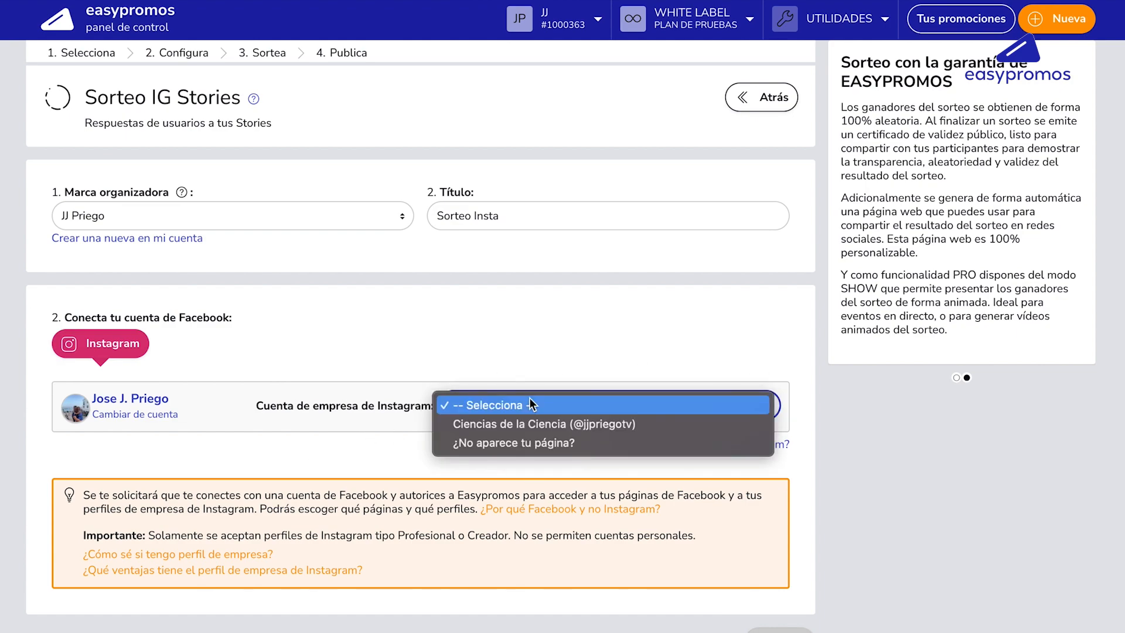
left_click(532, 428)
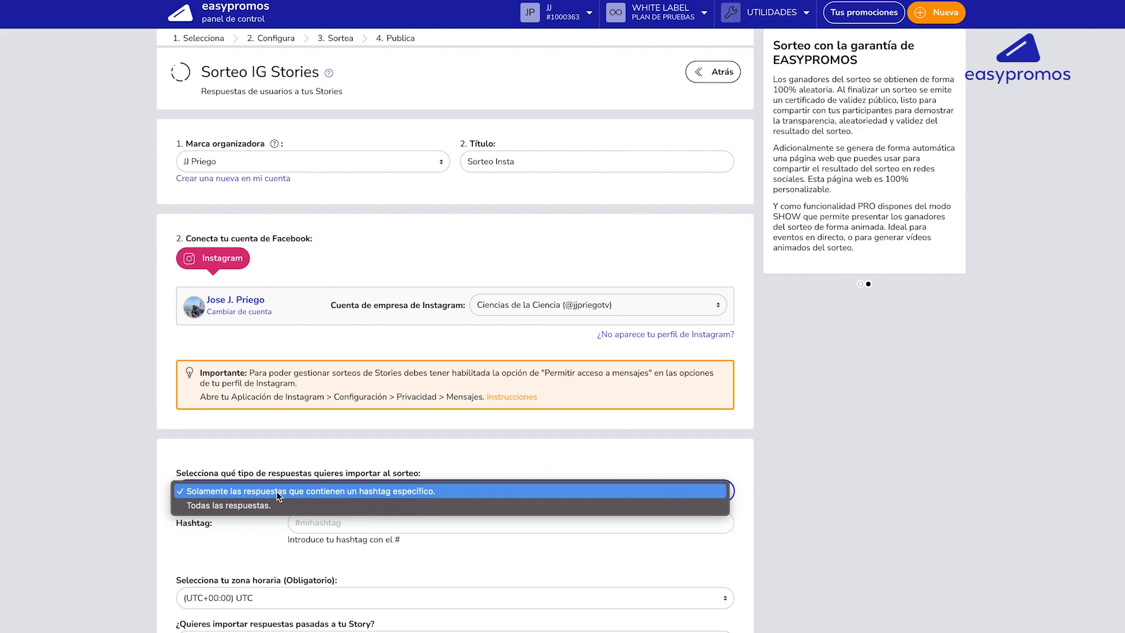
Import only the replies that contain a specific hashtag and set that hashtag to #Insta.
left_click(281, 496)
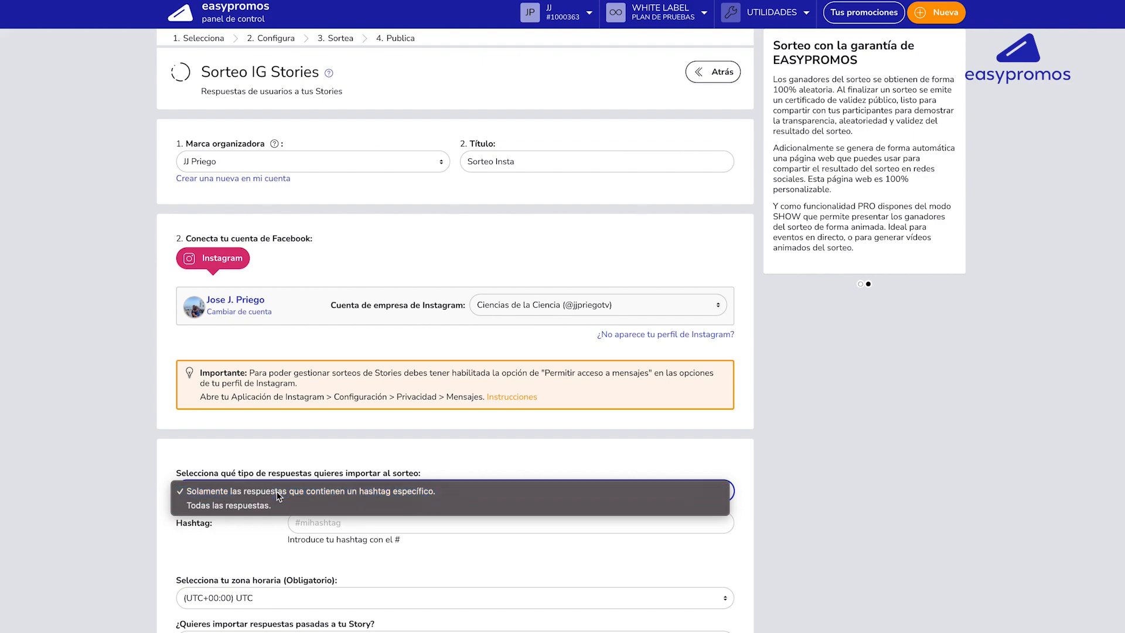
left_click(312, 520)
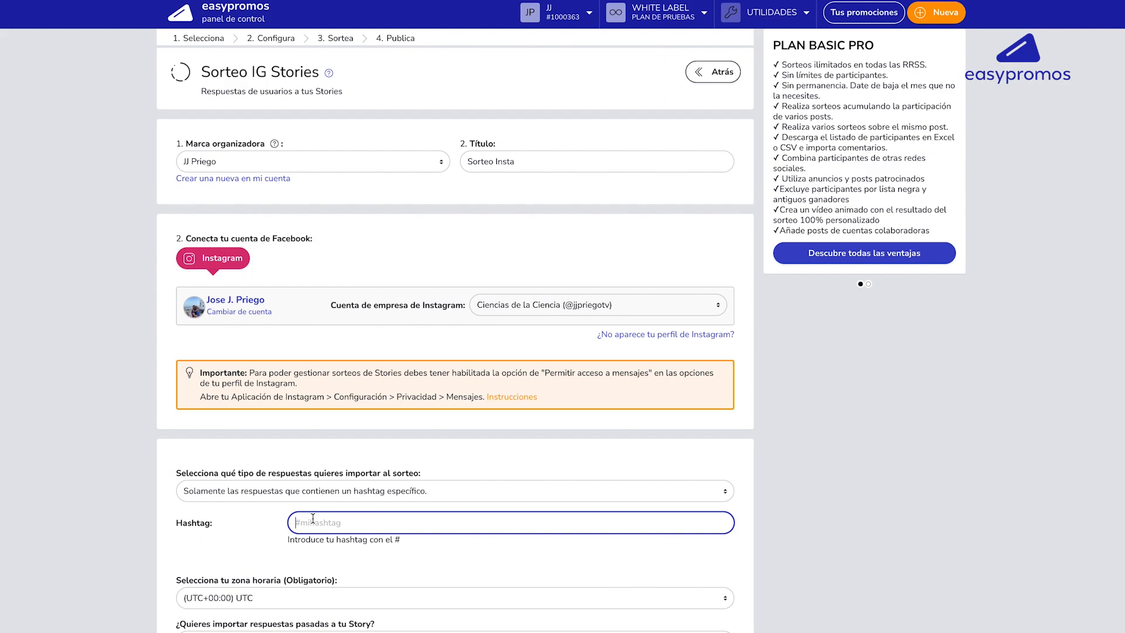
type("#")
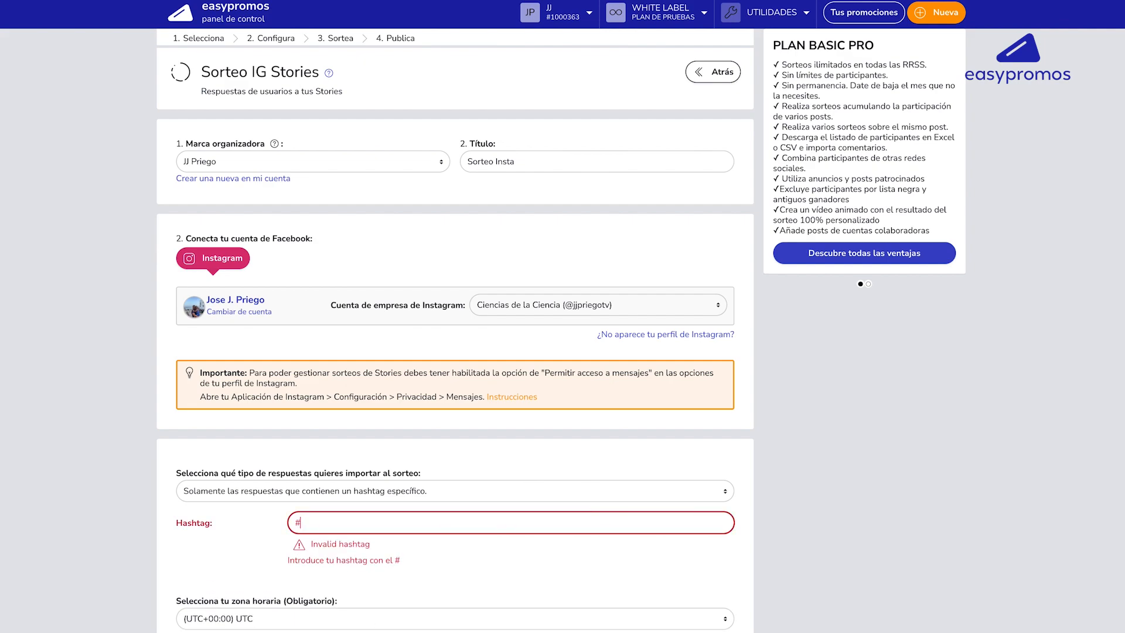
type("Inst")
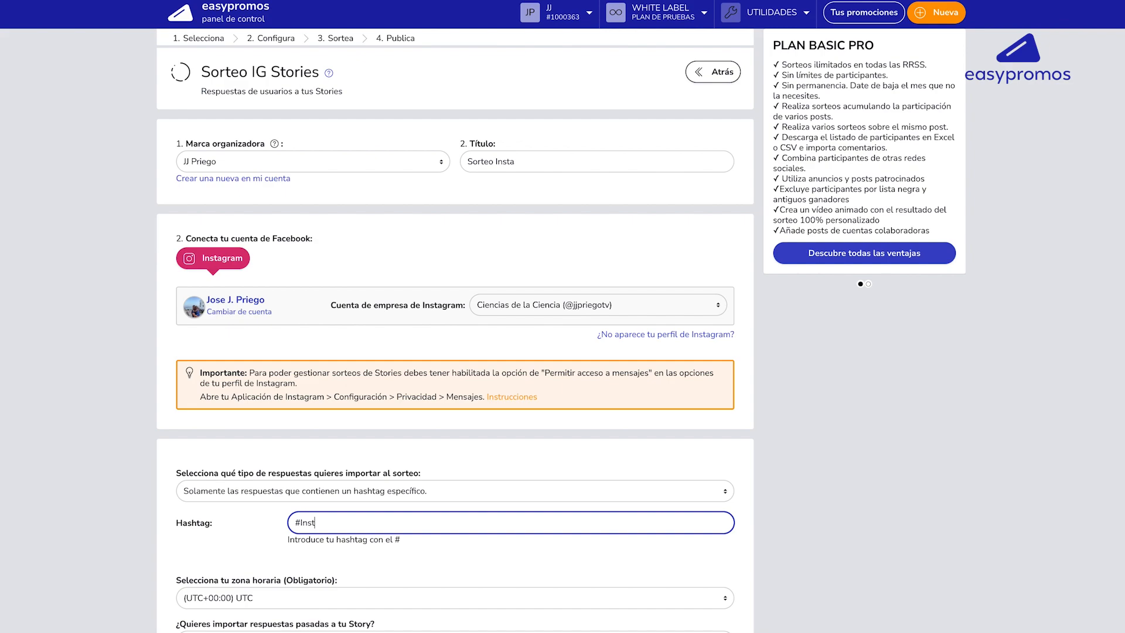
type("a")
left_click(375, 571)
left_click(266, 498)
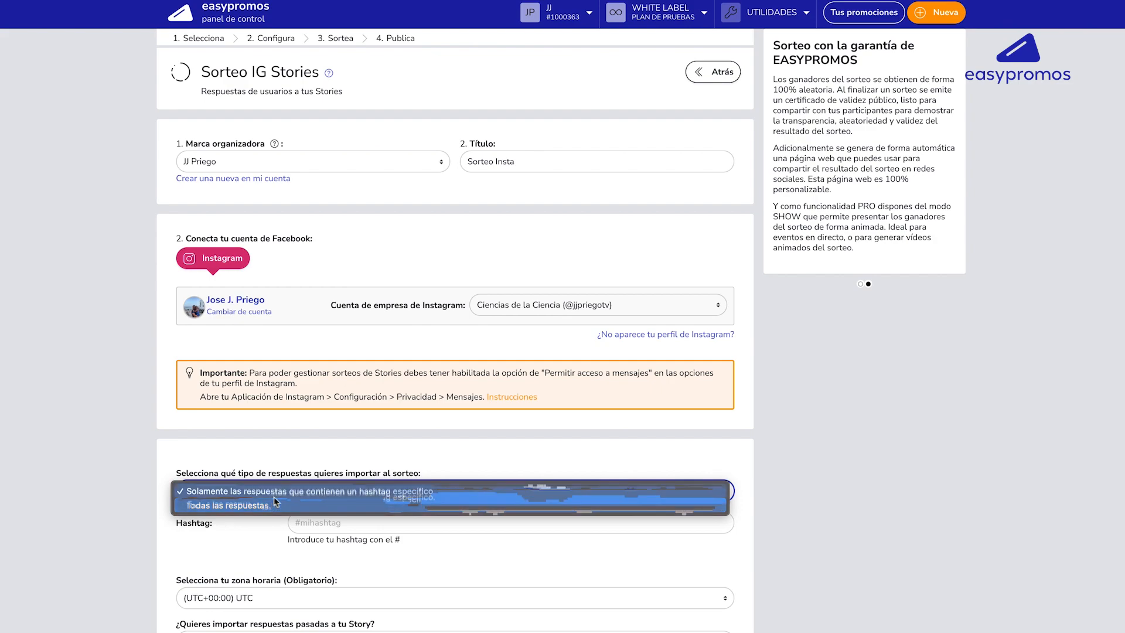
left_click(278, 498)
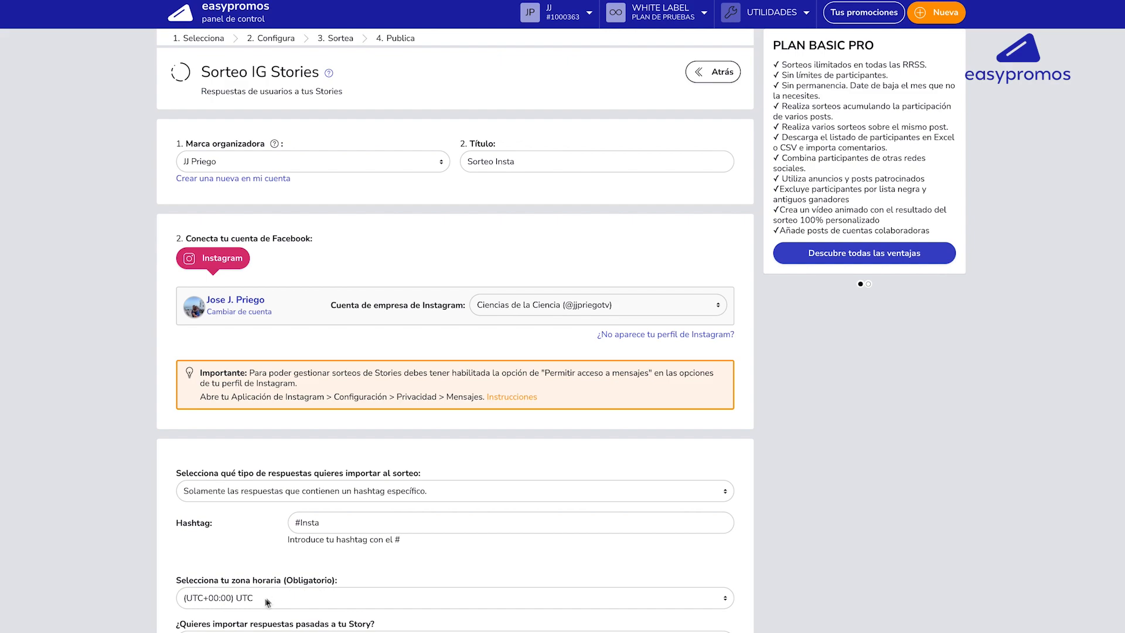
Keep (UTC+00:00) UTC as the time zone and, after trying the option with a specific start date, choose to import only new replies.
left_click(289, 595)
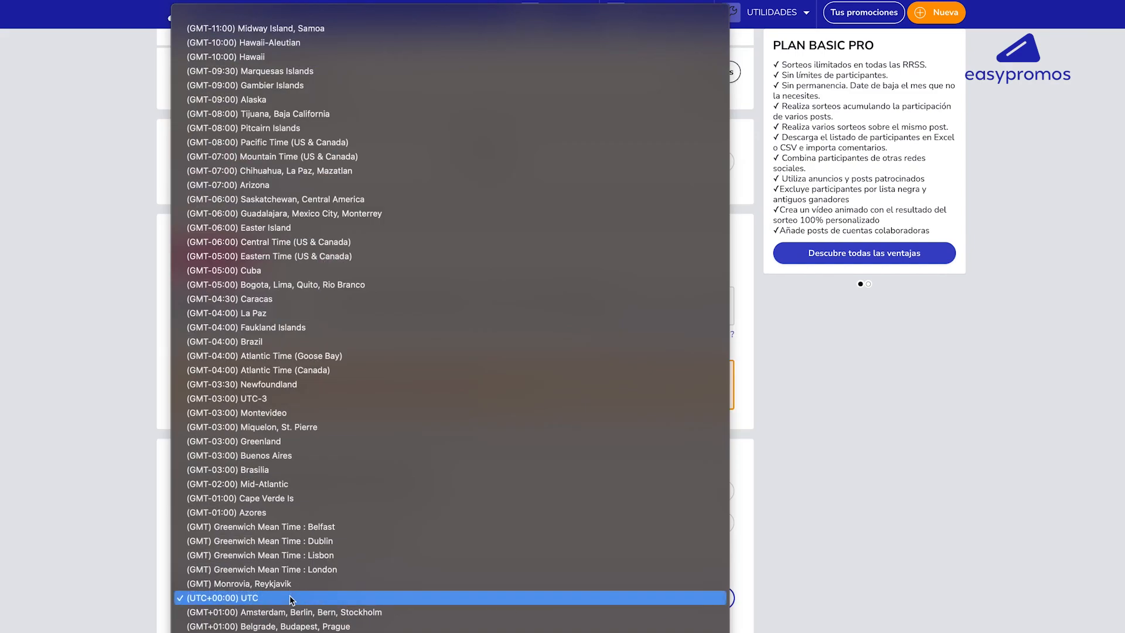
left_click(289, 595)
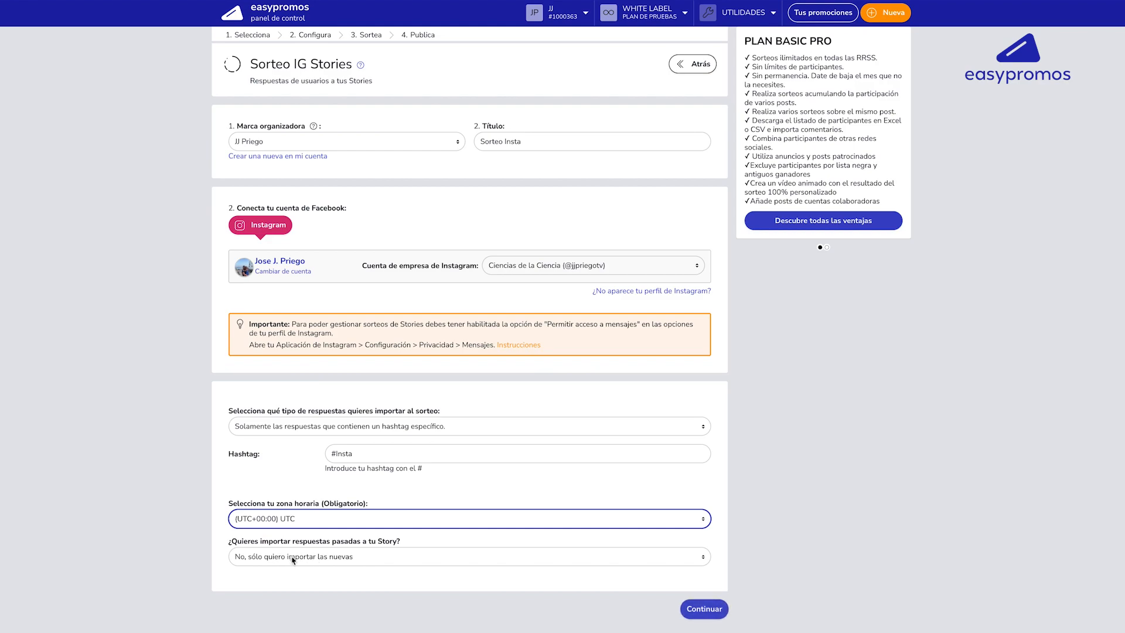
left_click(315, 560)
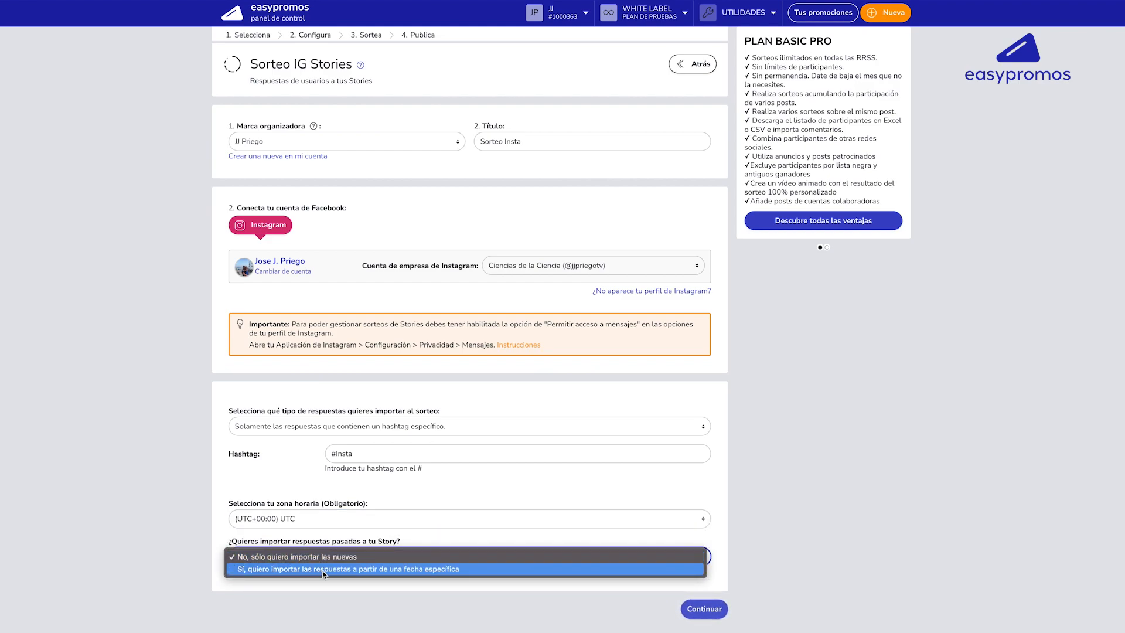
left_click(322, 569)
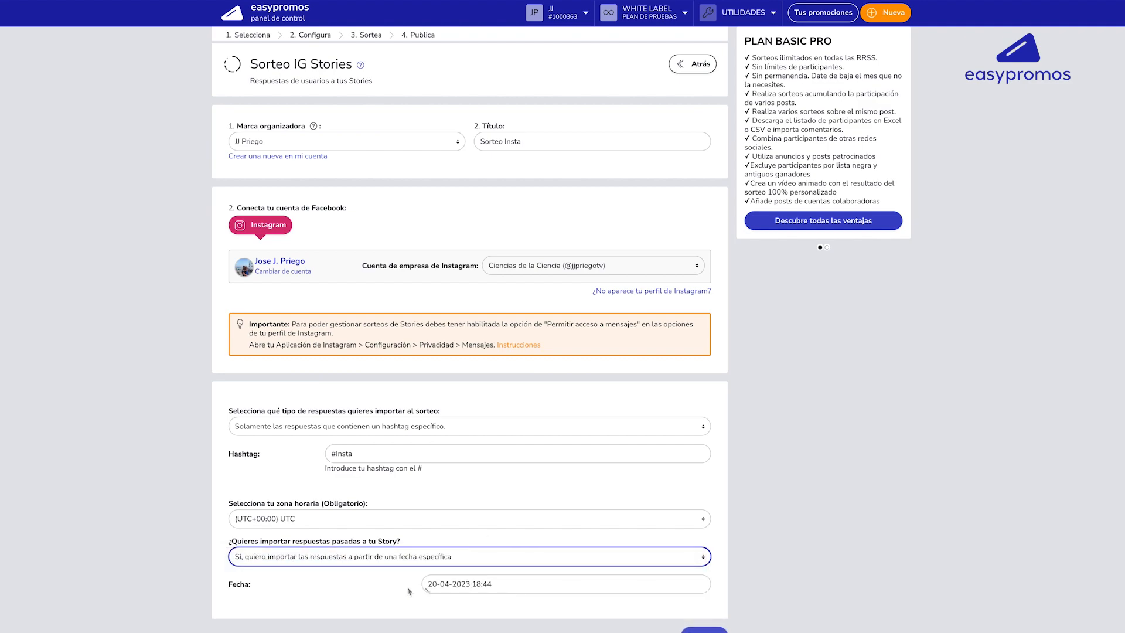
left_click(378, 558)
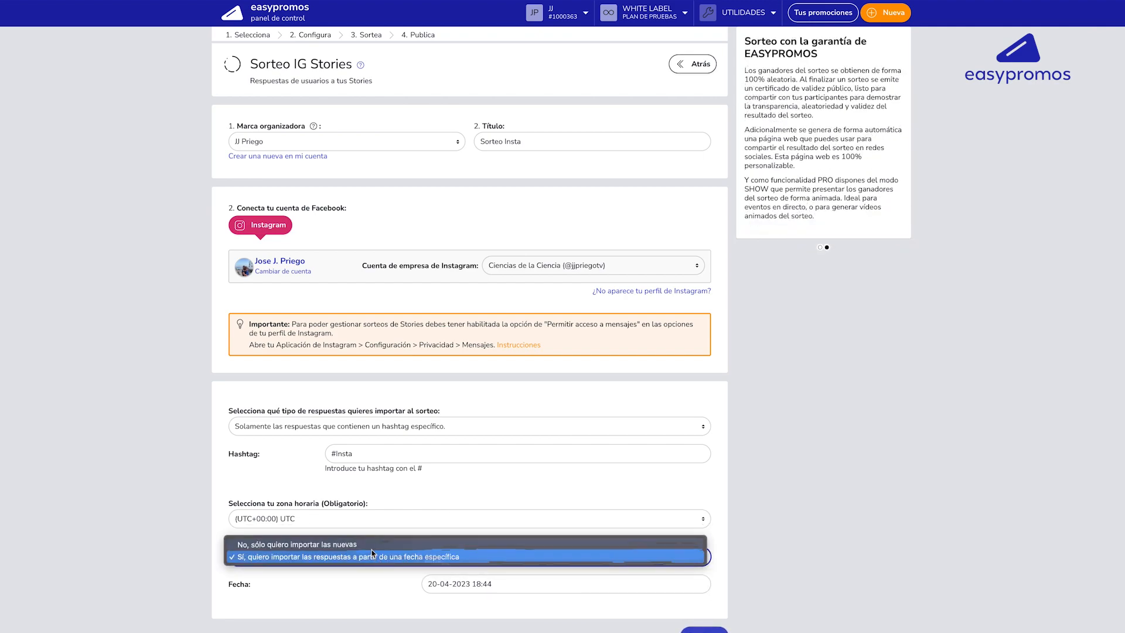
left_click(370, 545)
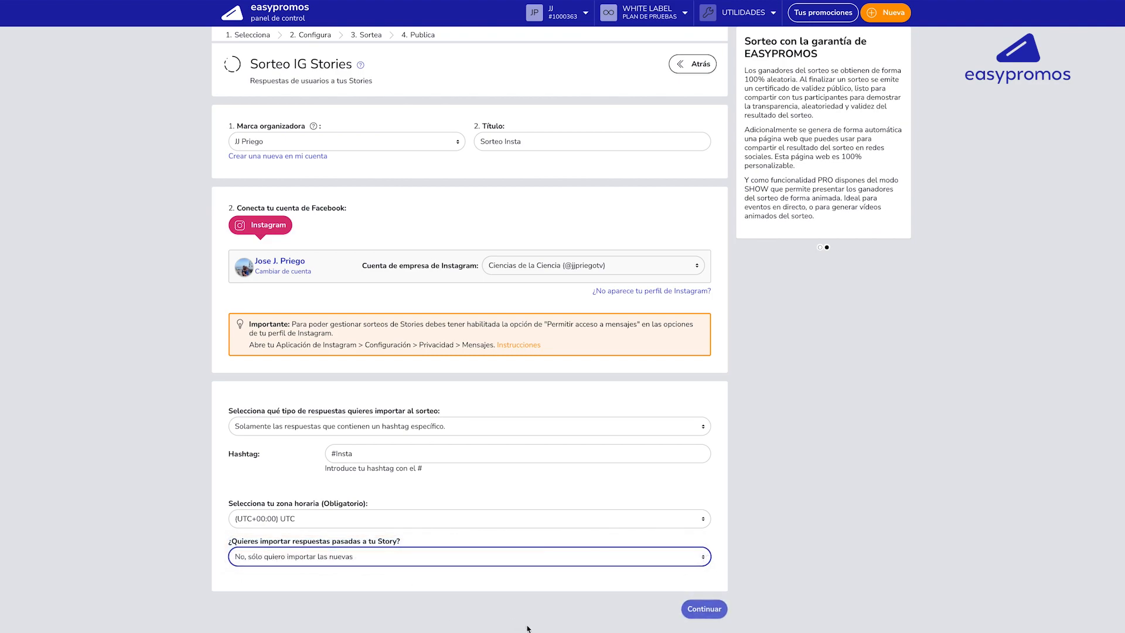
left_click(707, 609)
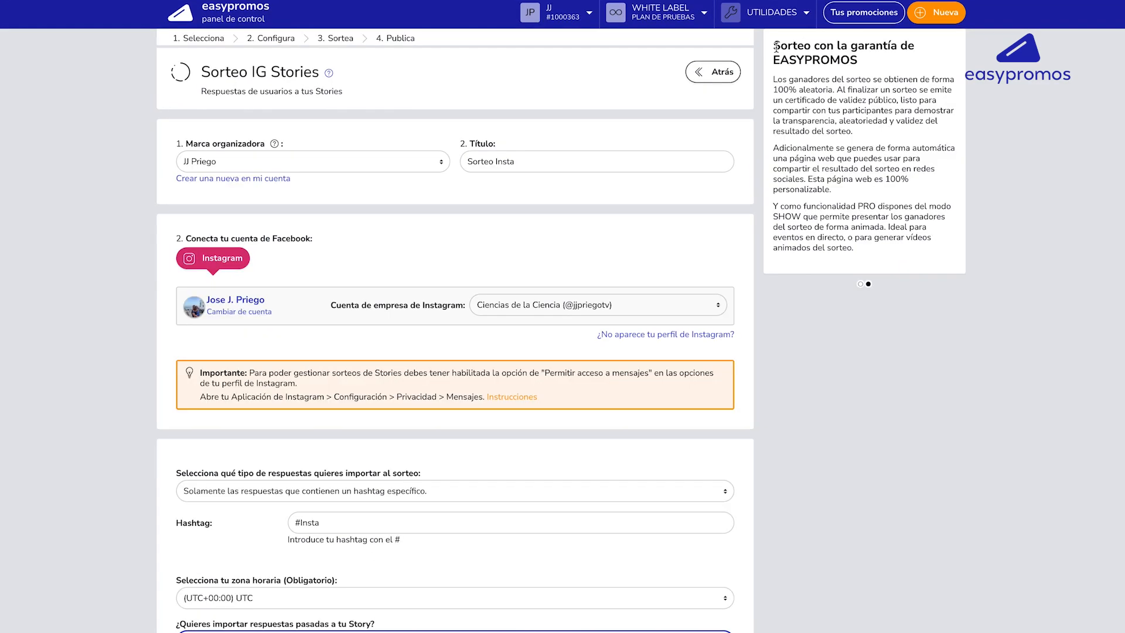
Read the "Sorteo con la garantía de EASYPROMOS" information about the giveaway's winners and results page.
left_click_drag(747, 43, 910, 264)
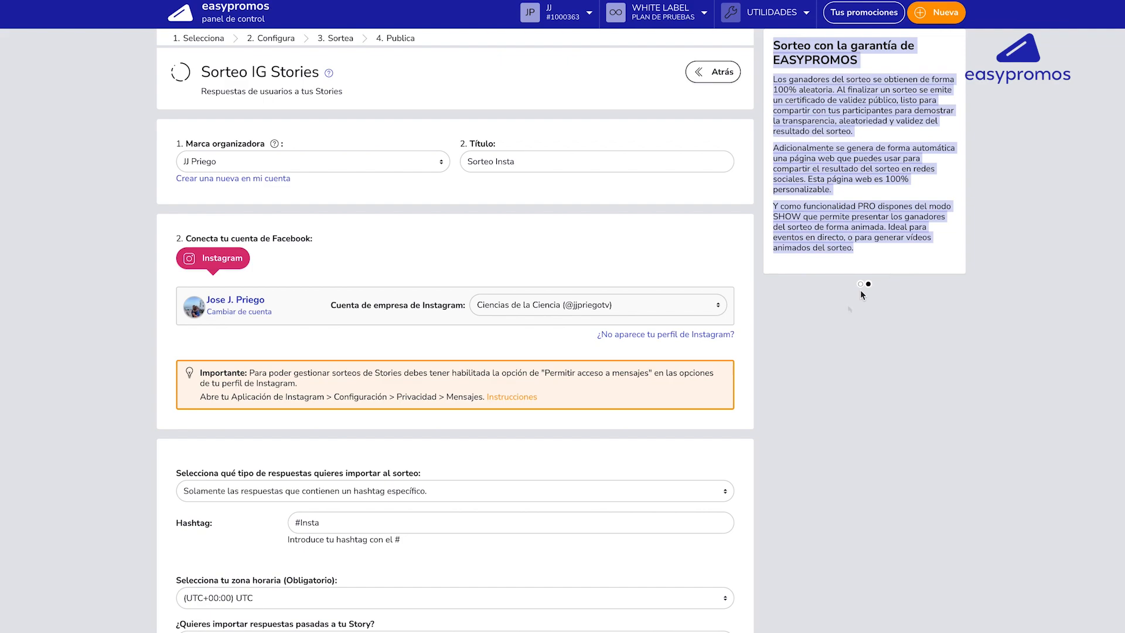
left_click(821, 346)
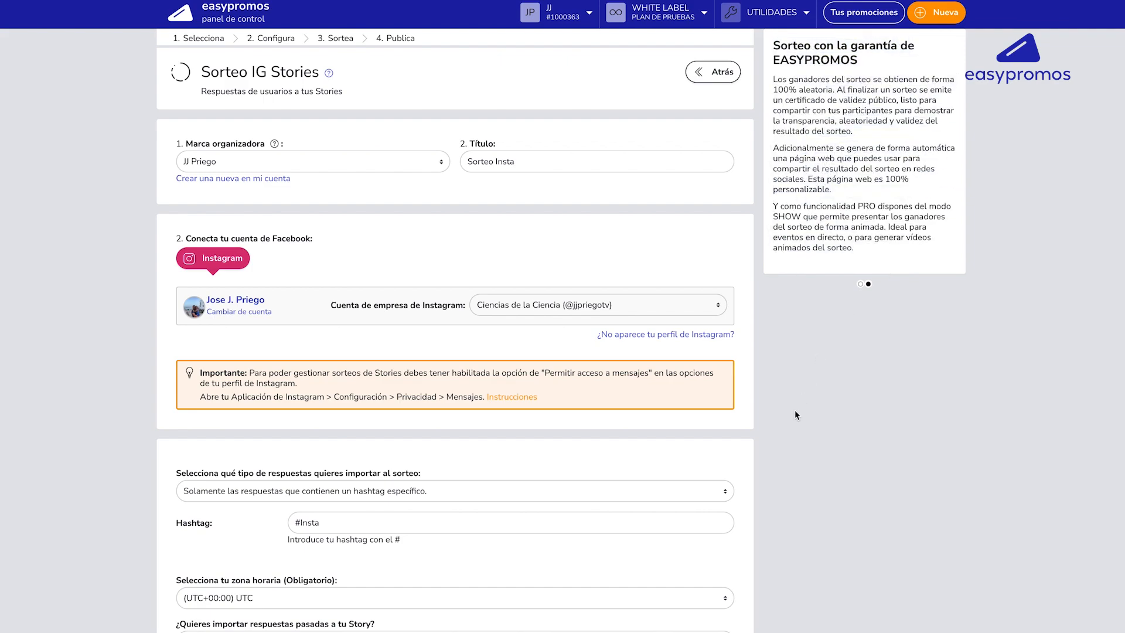